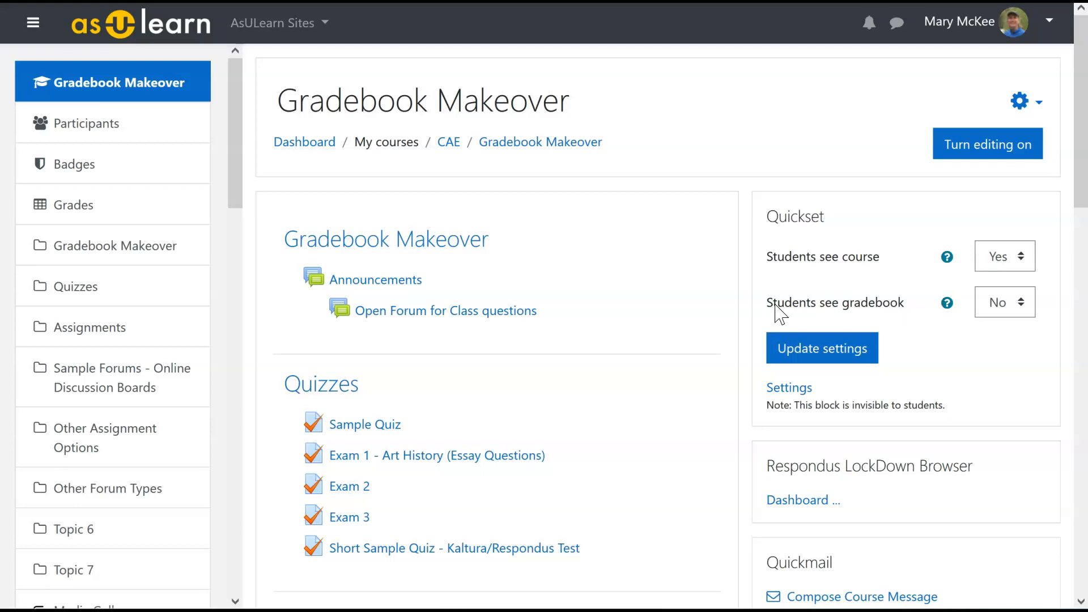
Make the gradebook visible to students by setting "Students see gradebook" to Yes and updating the course settings
click(1015, 307)
click(1007, 363)
click(842, 352)
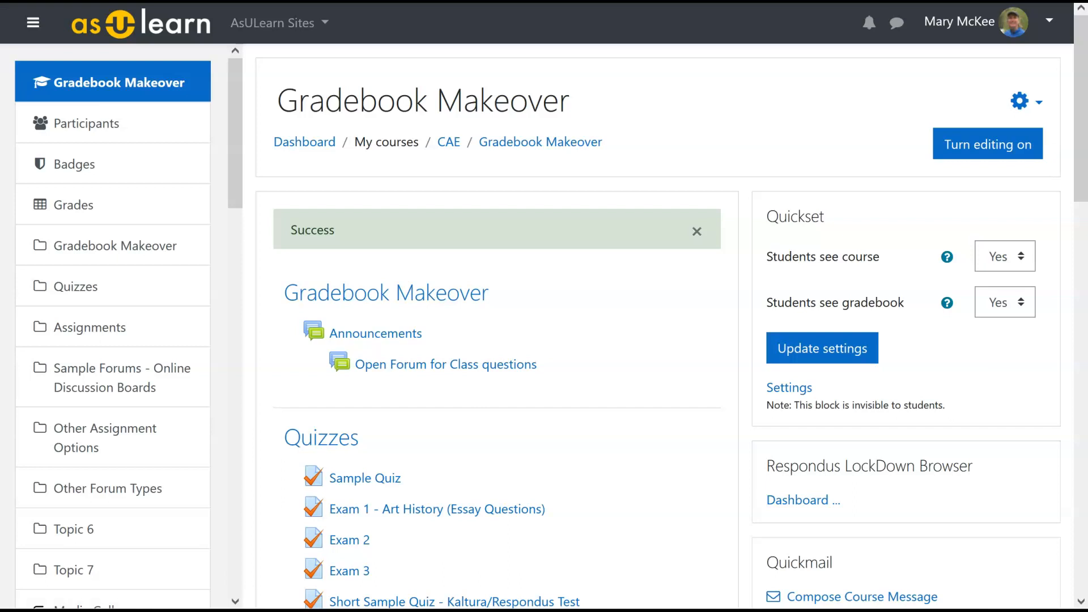
Open the course's Grader report and look through the participants' grades across the grade item columns
click(72, 214)
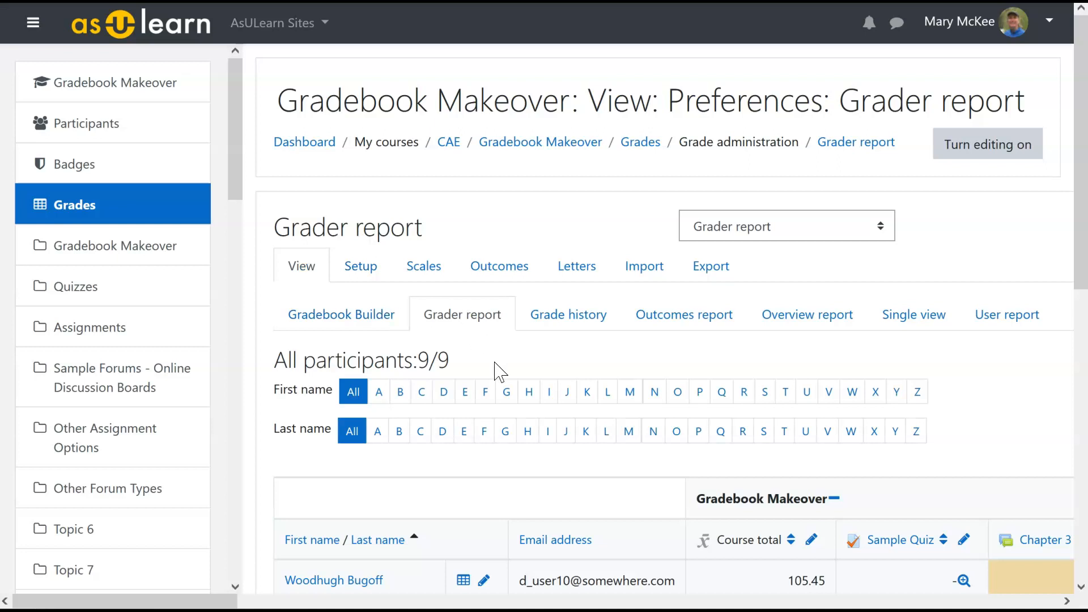
scroll(510, 406, down, 1)
scroll(510, 406, down, 4)
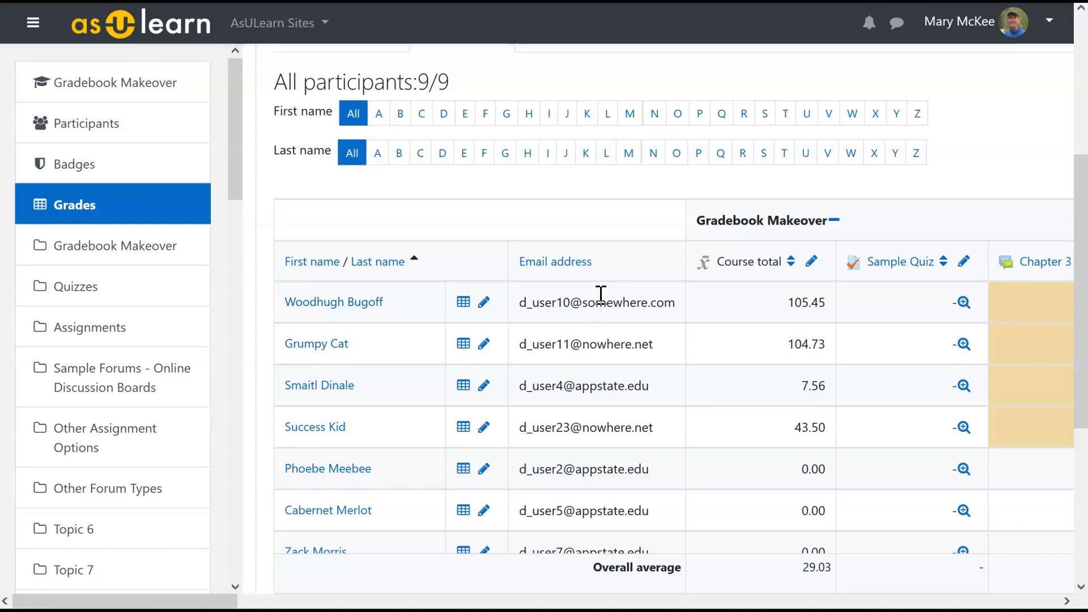
drag(230, 600, 517, 598)
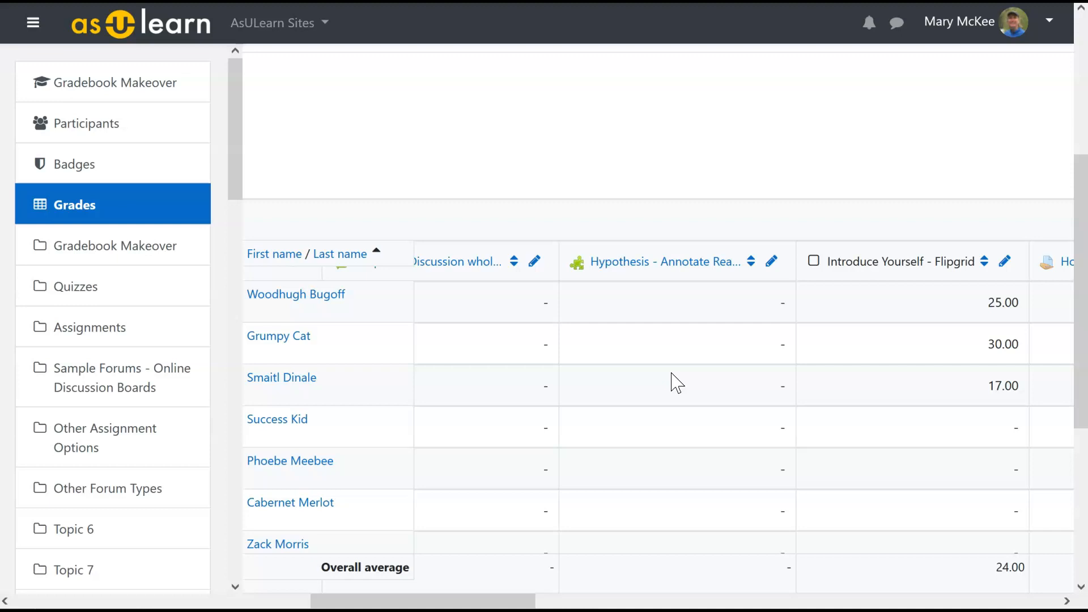
drag(346, 603, 30, 602)
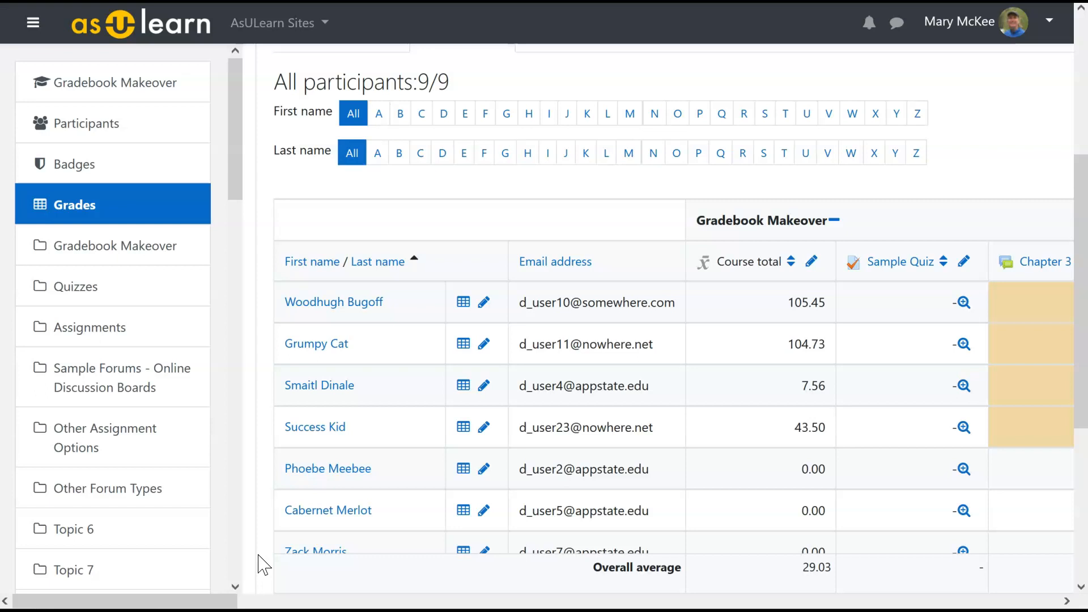
scroll(267, 397, up, 5)
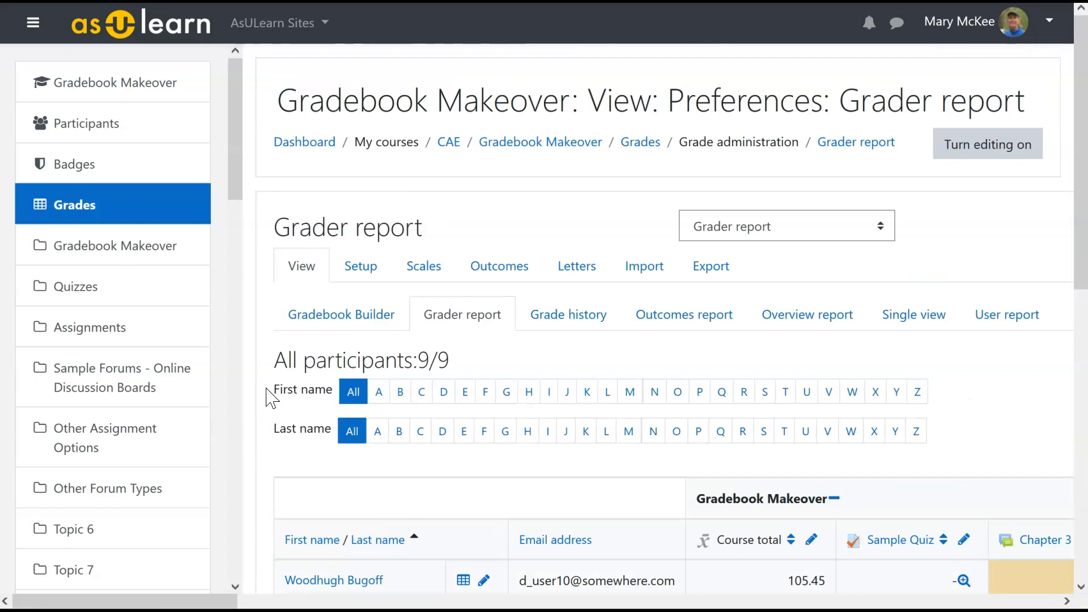
Go to the gradebook setup and open the settings of the top-level Gradebook Makeover category
click(364, 272)
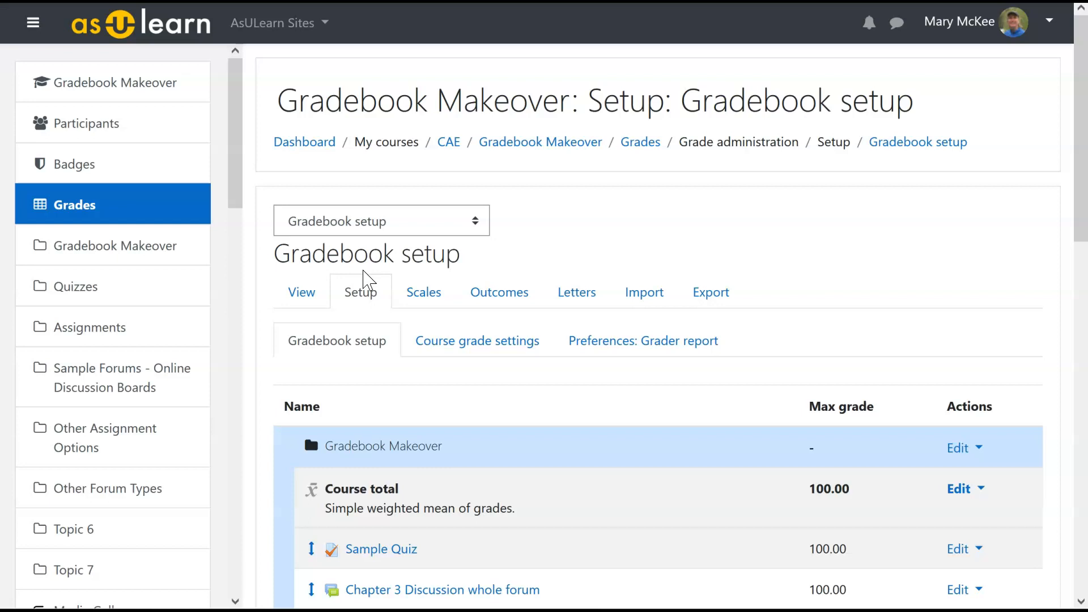
scroll(502, 437, down, 5)
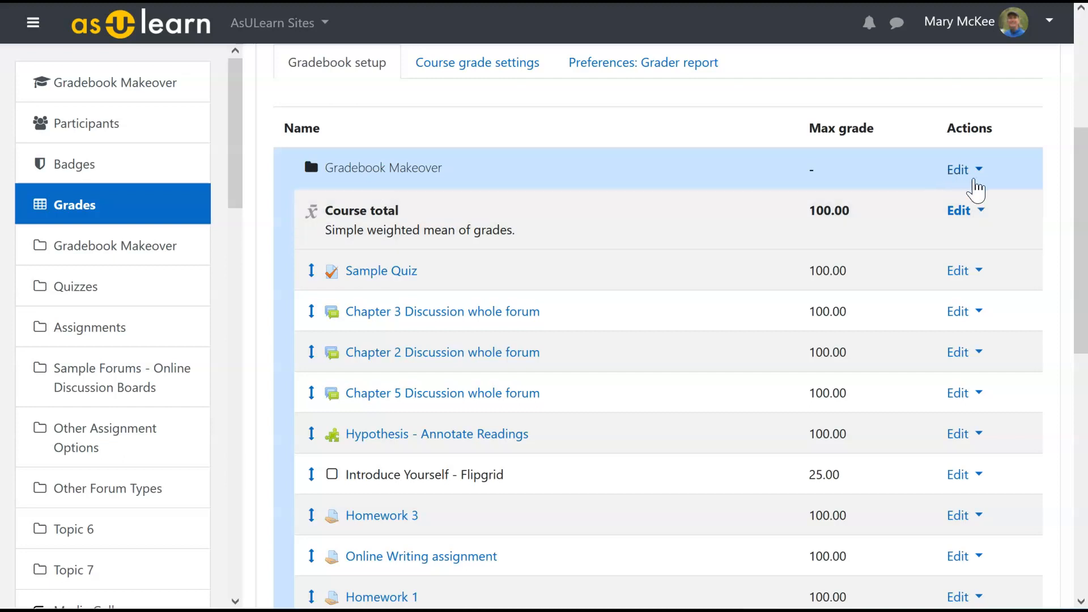
click(968, 176)
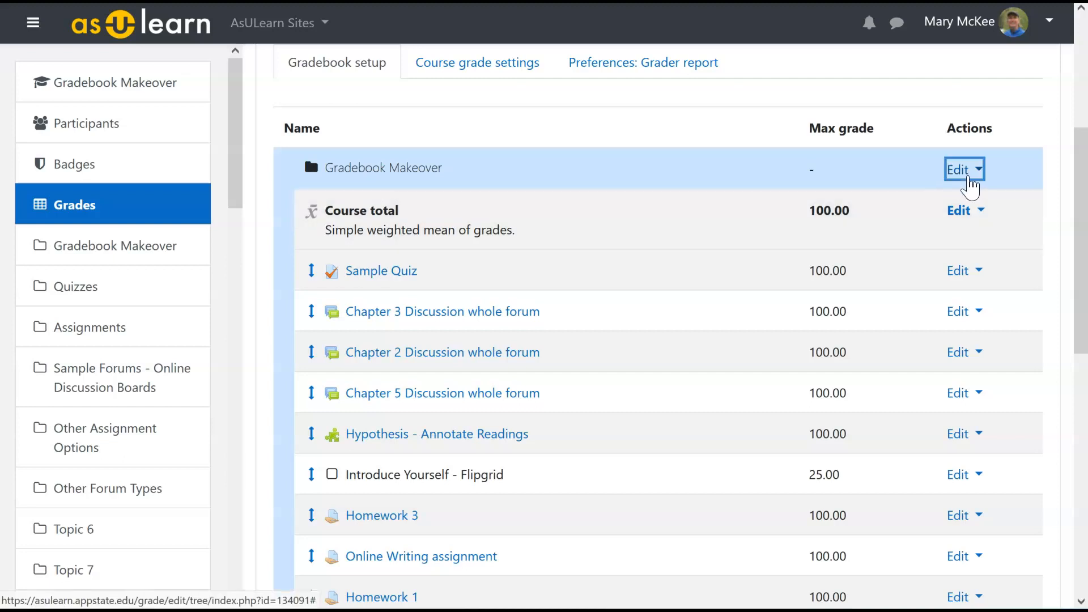
click(905, 207)
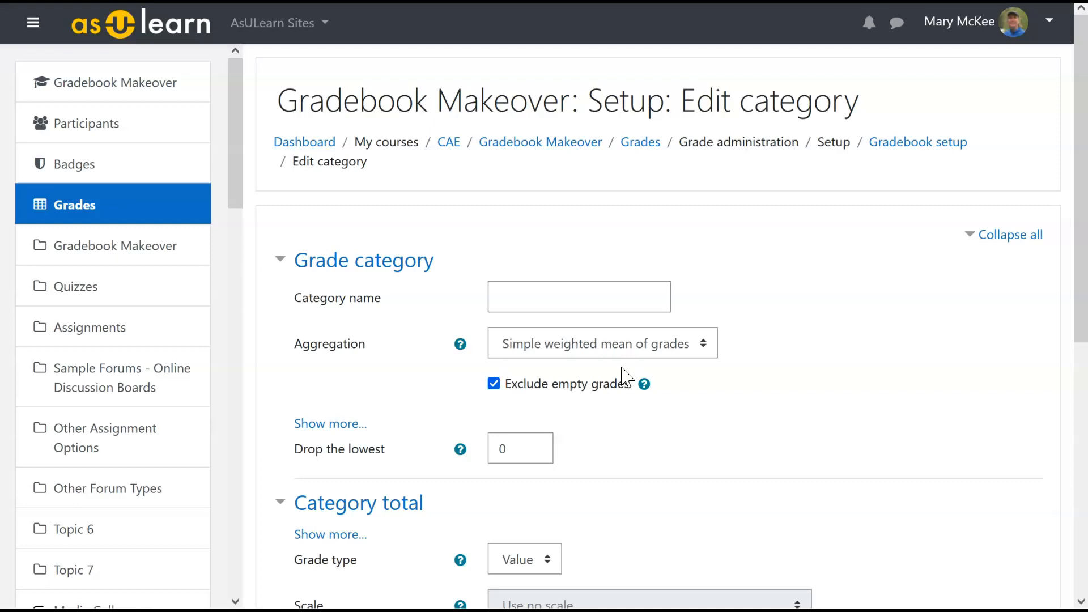
Try Weighted mean of grades as the category's aggregation and return it to Simple weighted mean of grades
click(709, 347)
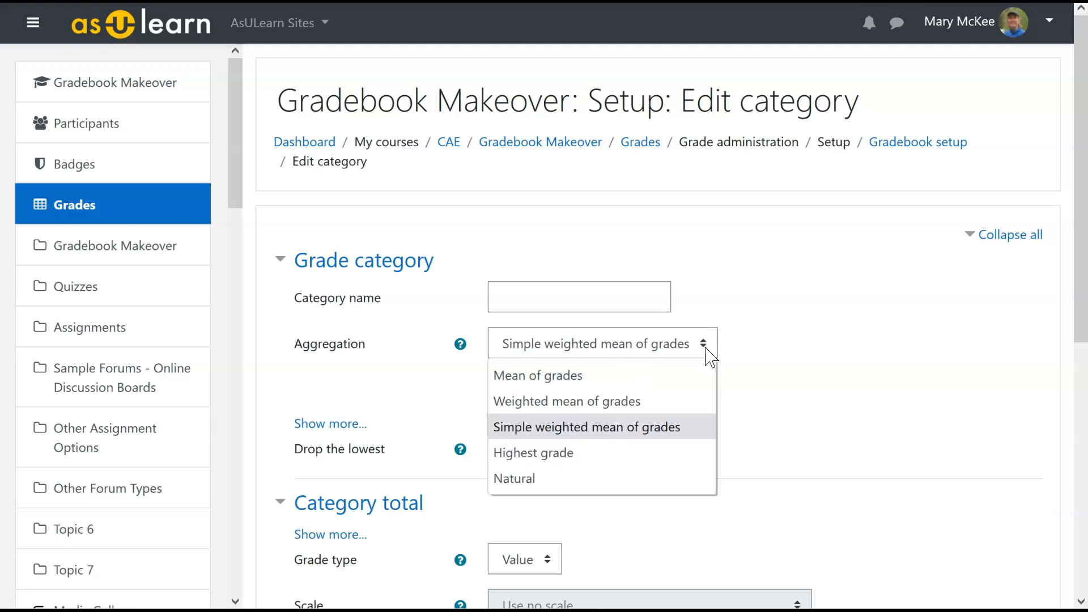
click(578, 401)
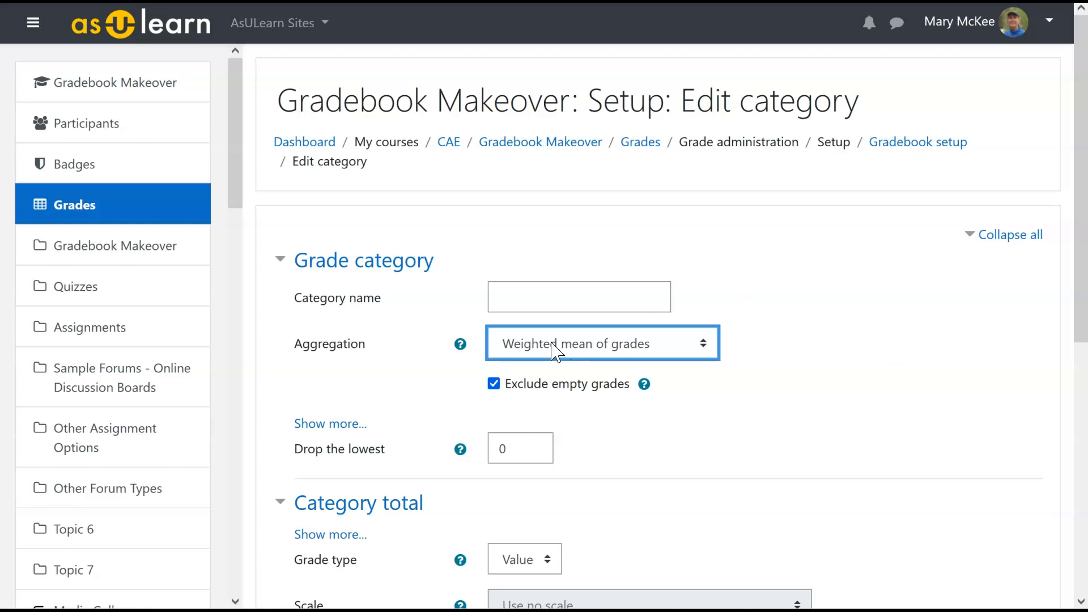
click(707, 360)
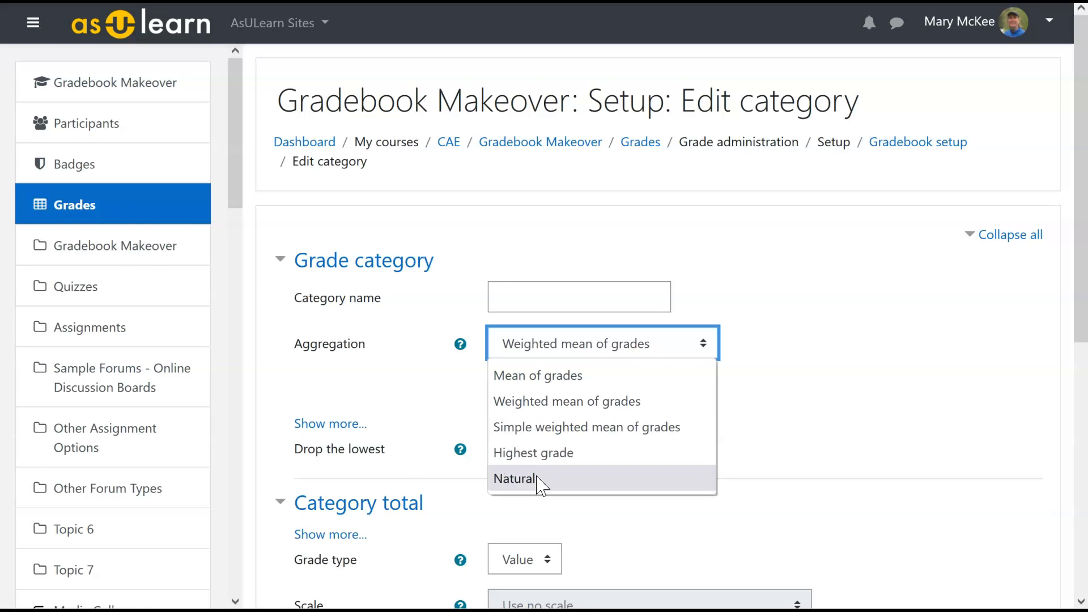
click(562, 428)
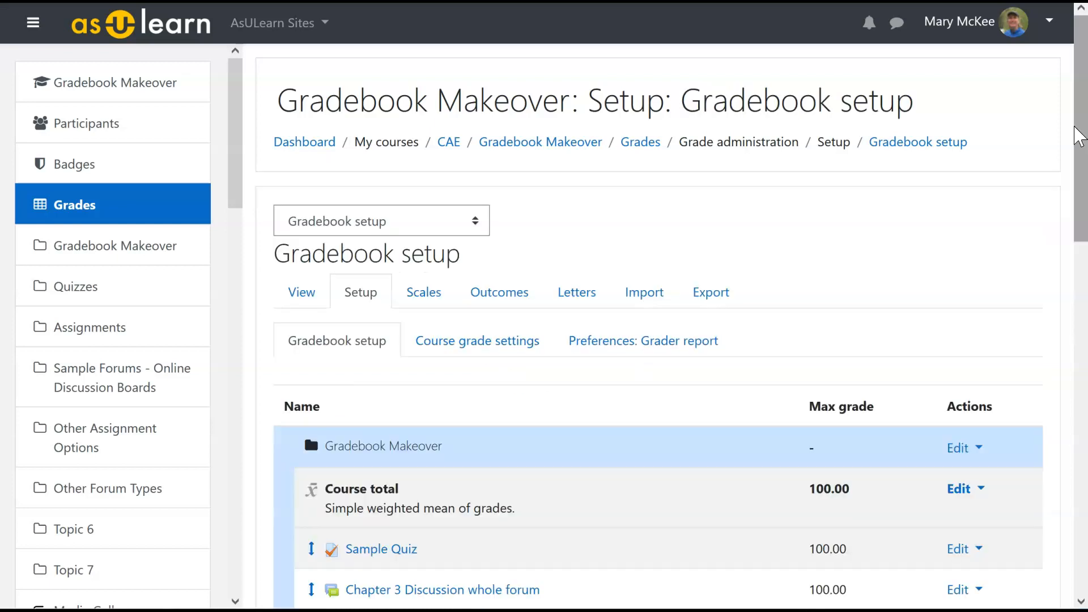
Start a new grade category named Exams, keeping Simple weighted mean of grades as its aggregation
scroll(637, 510, down, 15)
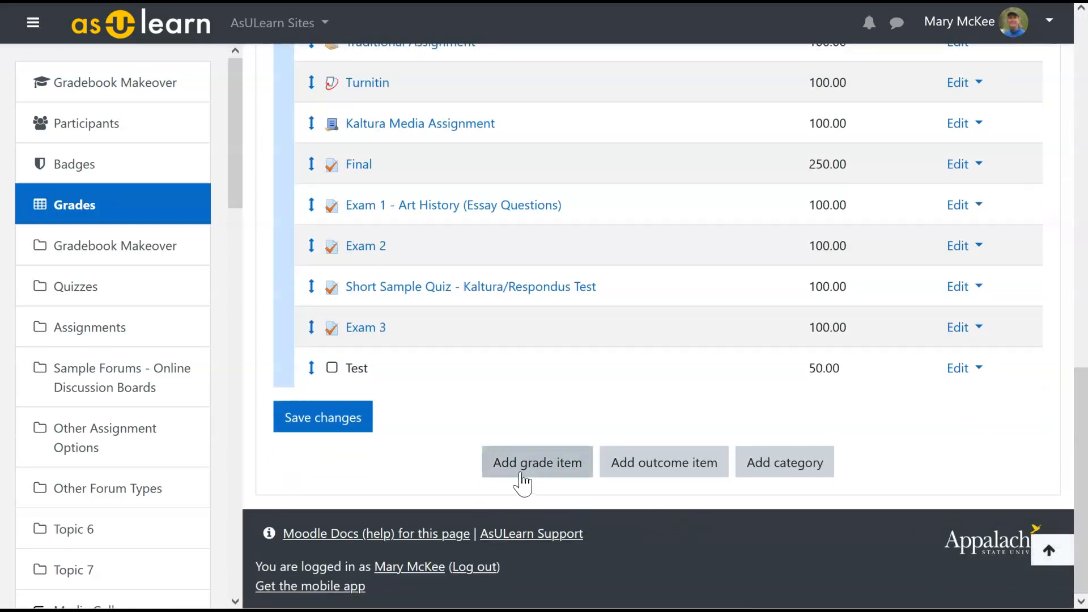
click(773, 464)
click(520, 296)
text(Exams)
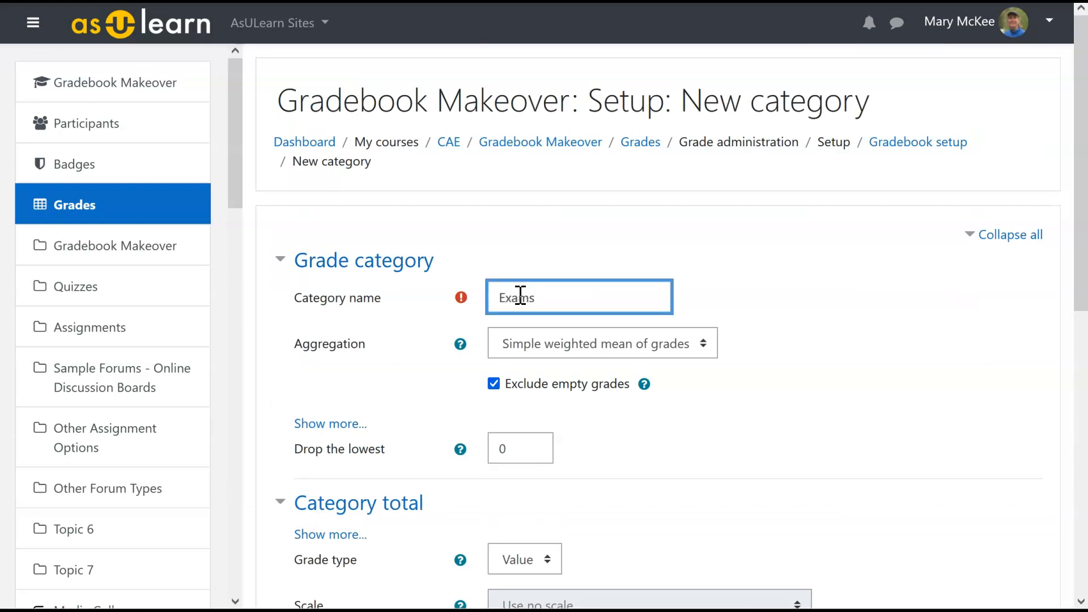
click(698, 345)
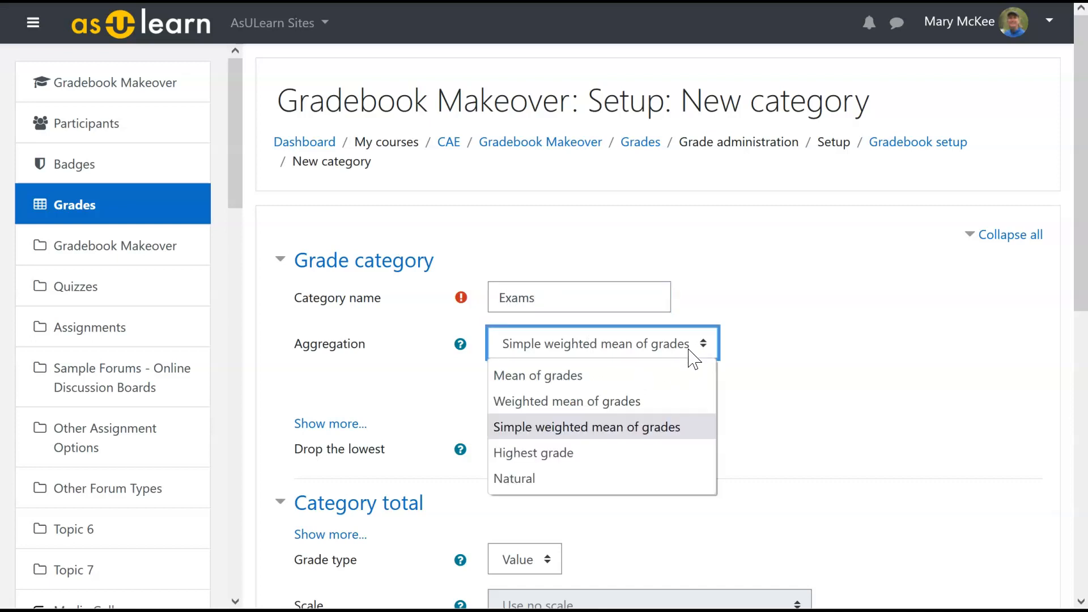
click(756, 360)
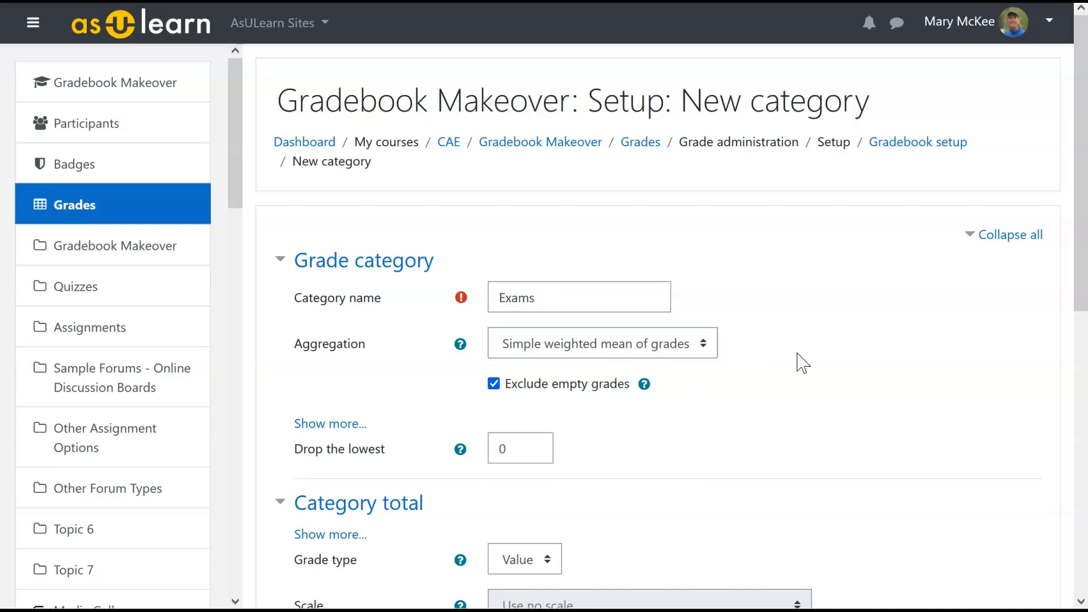
Keep Drop the lowest at 0 and the maximum grade at 100, and save the Exams category
scroll(799, 362, down, 5)
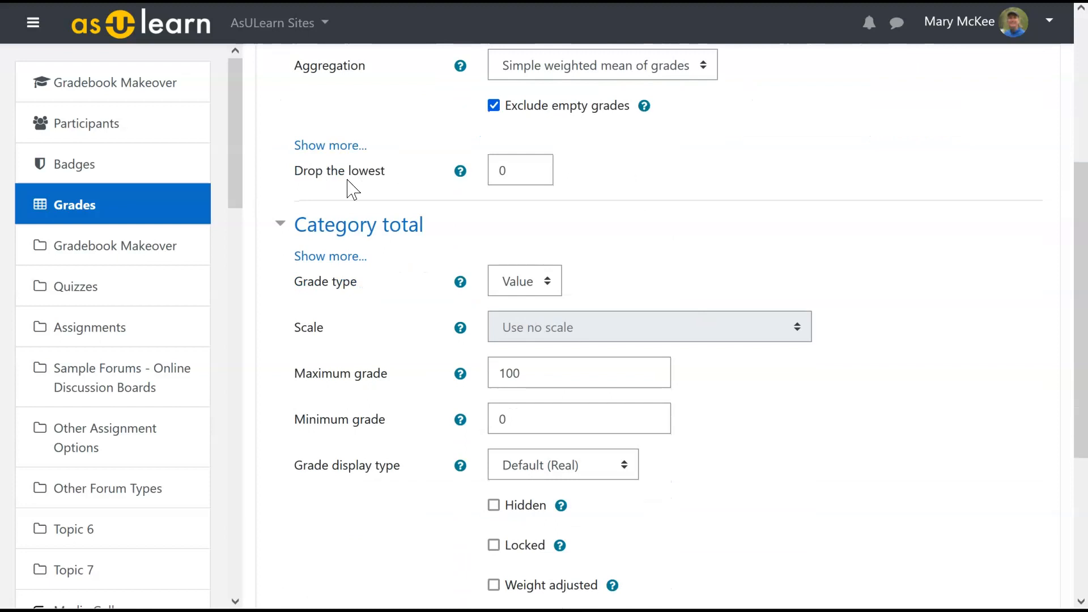
click(530, 173)
drag(529, 172, 493, 172)
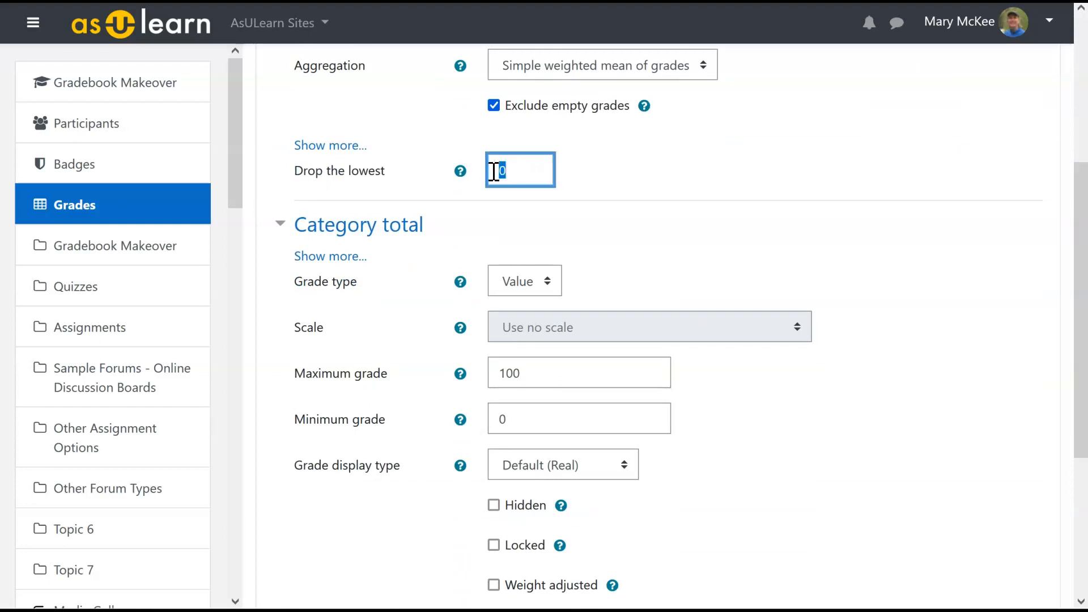
click(610, 170)
scroll(697, 297, down, 5)
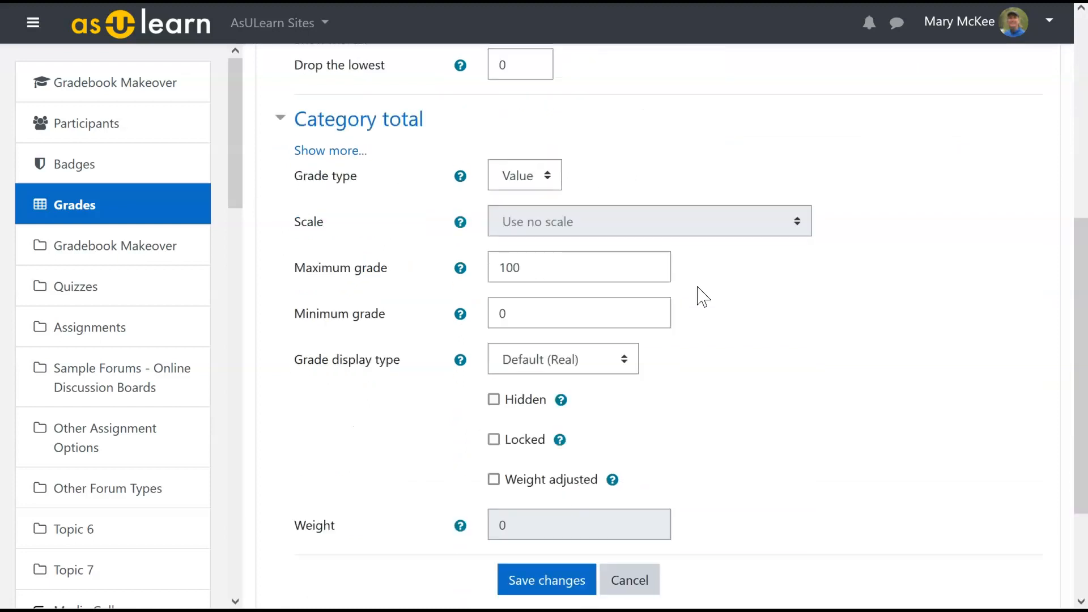
click(540, 448)
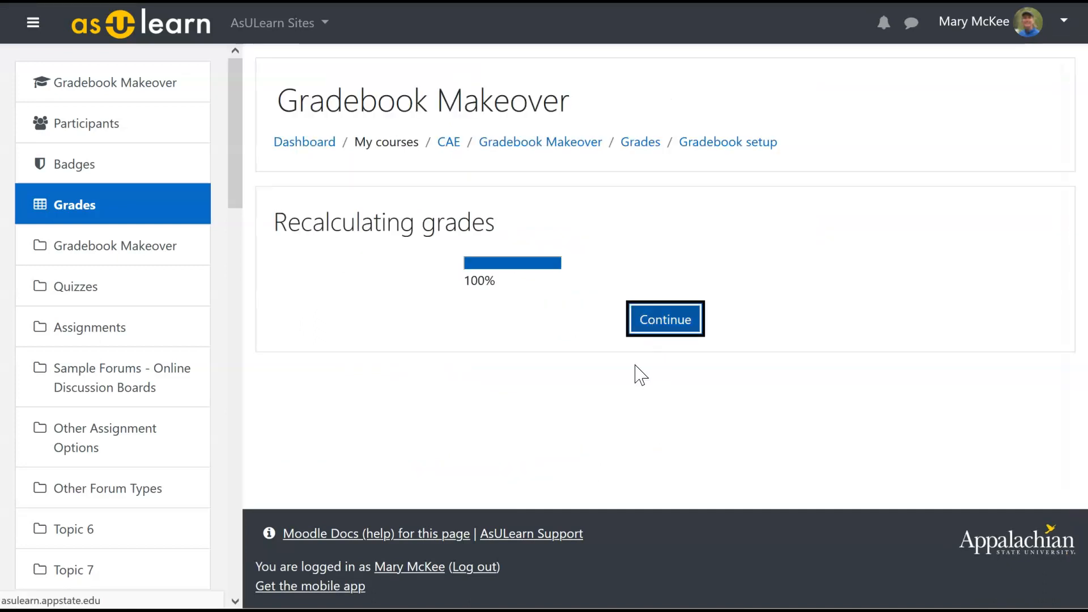
click(657, 322)
Move Exam 1 - Art History (Essay Questions), Exam 2 and Exam 3 into the Exams category
scroll(631, 408, down, 15)
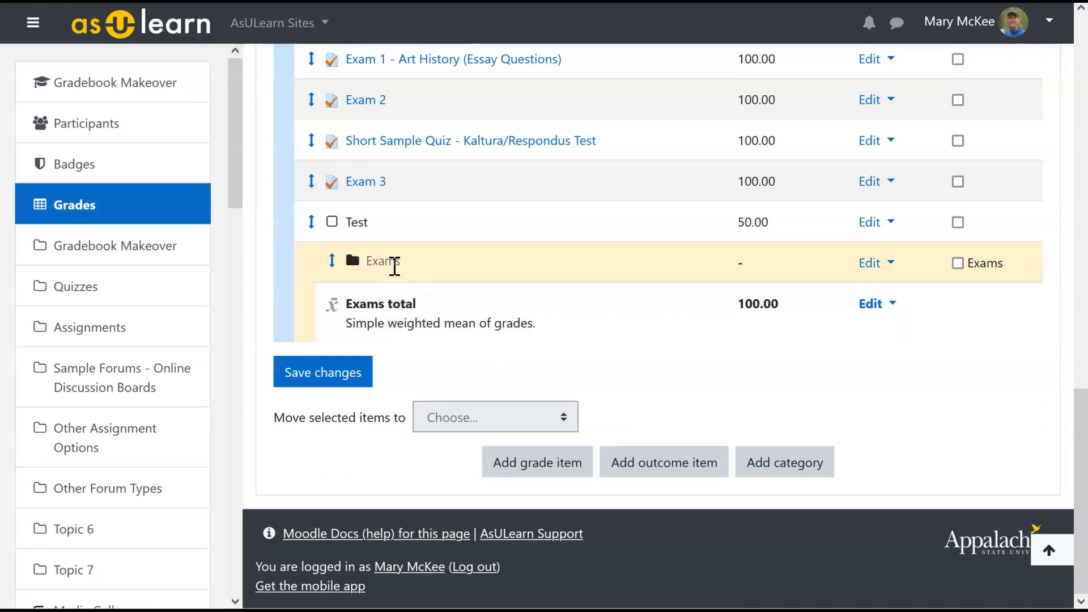
scroll(395, 266, up, 5)
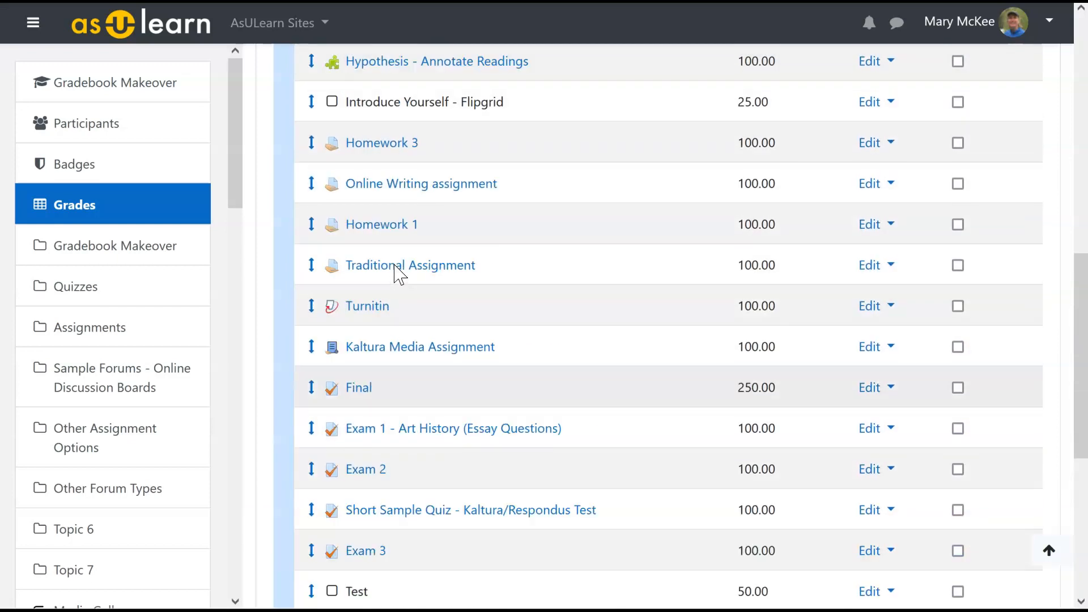
click(960, 435)
click(958, 474)
click(959, 554)
scroll(973, 518, down, 4)
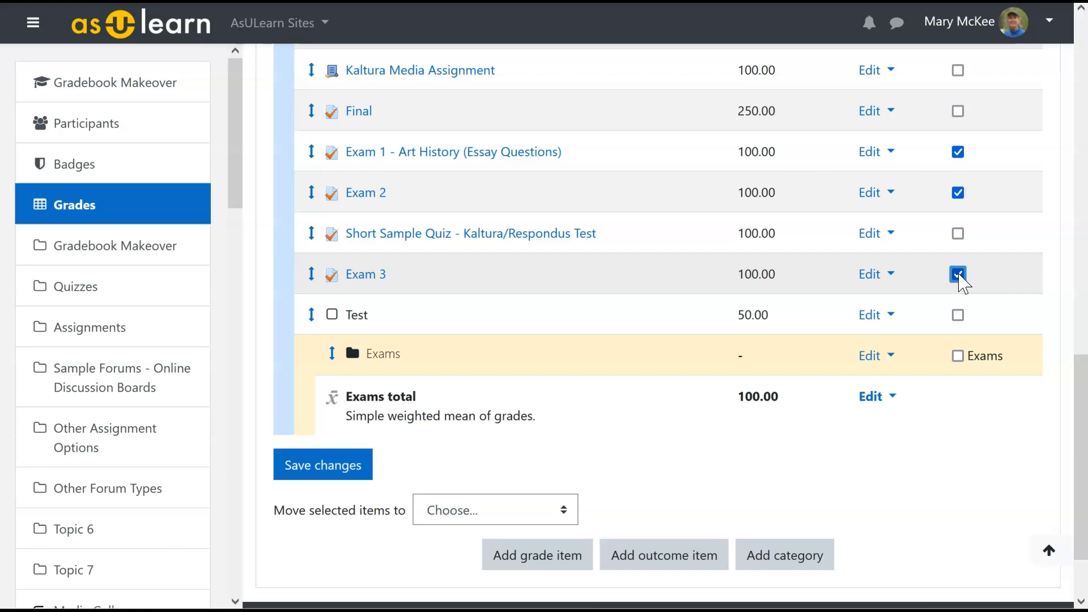
scroll(543, 450, down, 2)
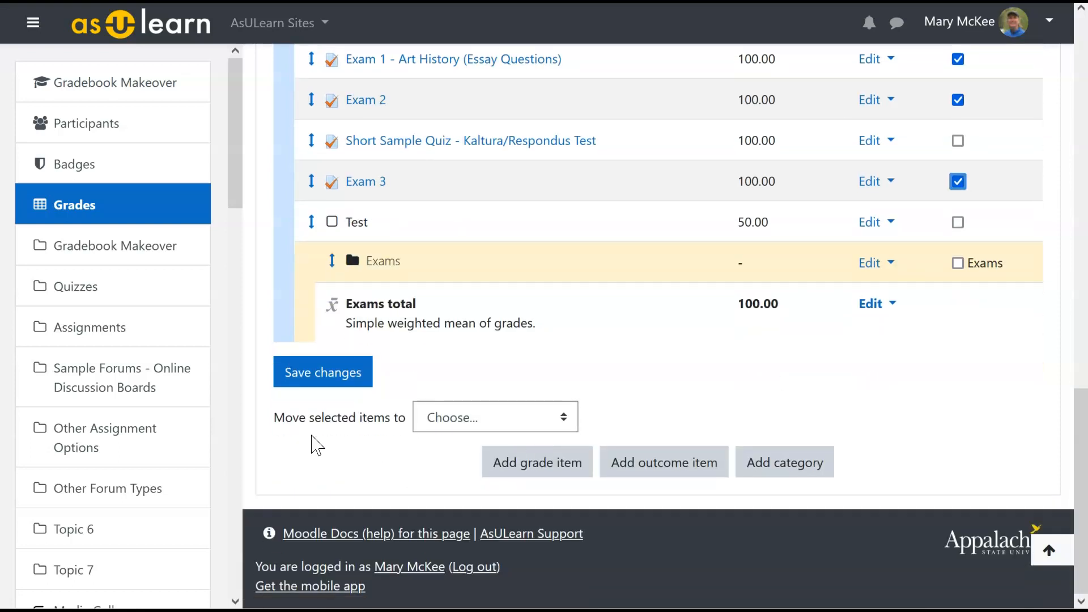
click(564, 419)
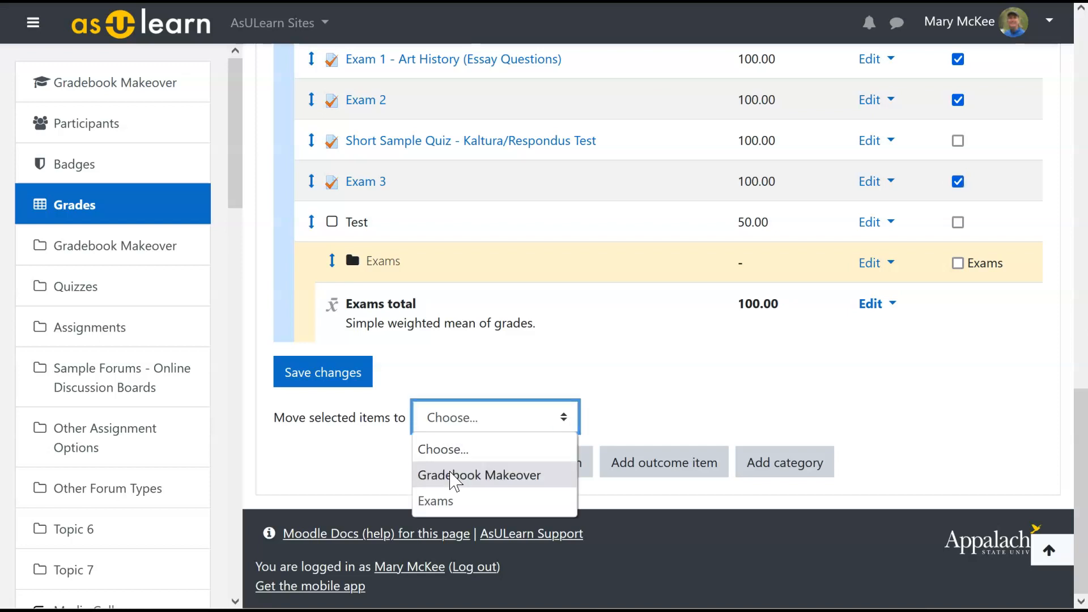
click(437, 502)
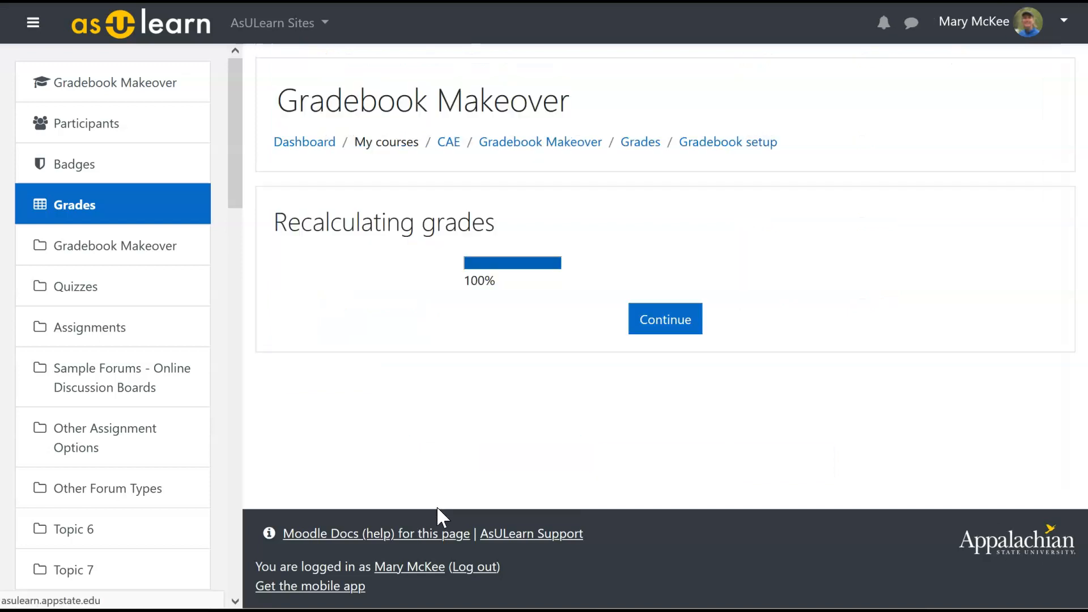
click(658, 322)
Add a manual grade item named "presentation" with a maximum grade of 100.00 and save it
scroll(635, 400, down, 10)
scroll(399, 498, down, 5)
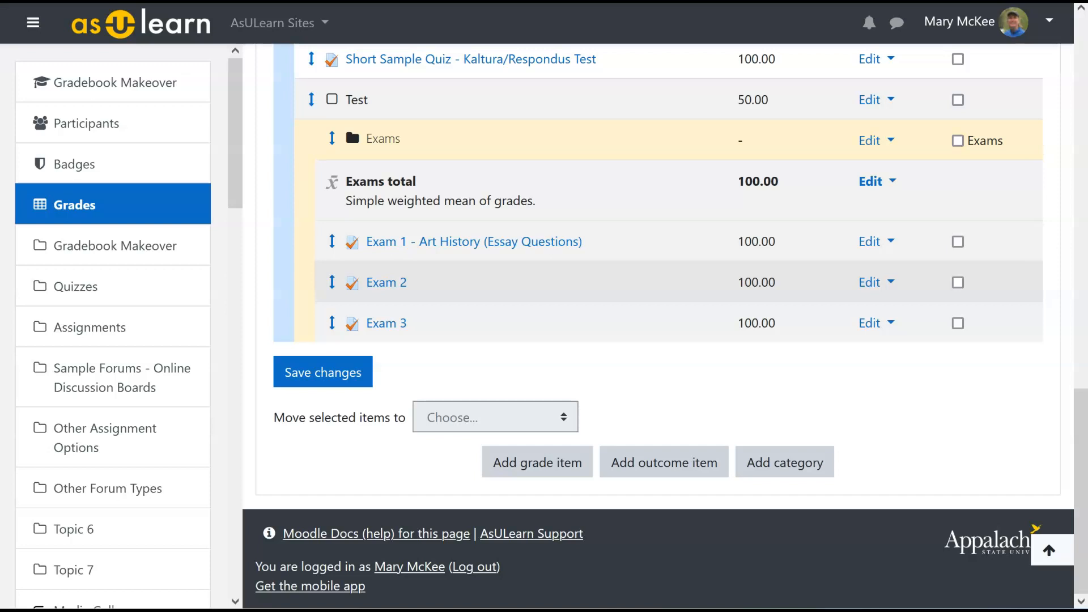
click(501, 475)
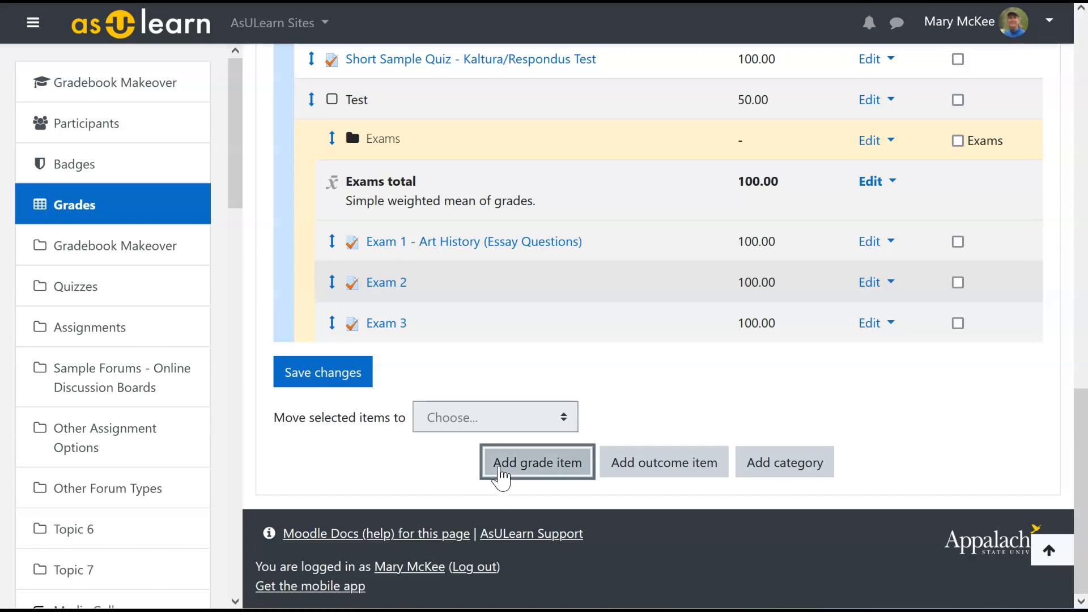
click(517, 298)
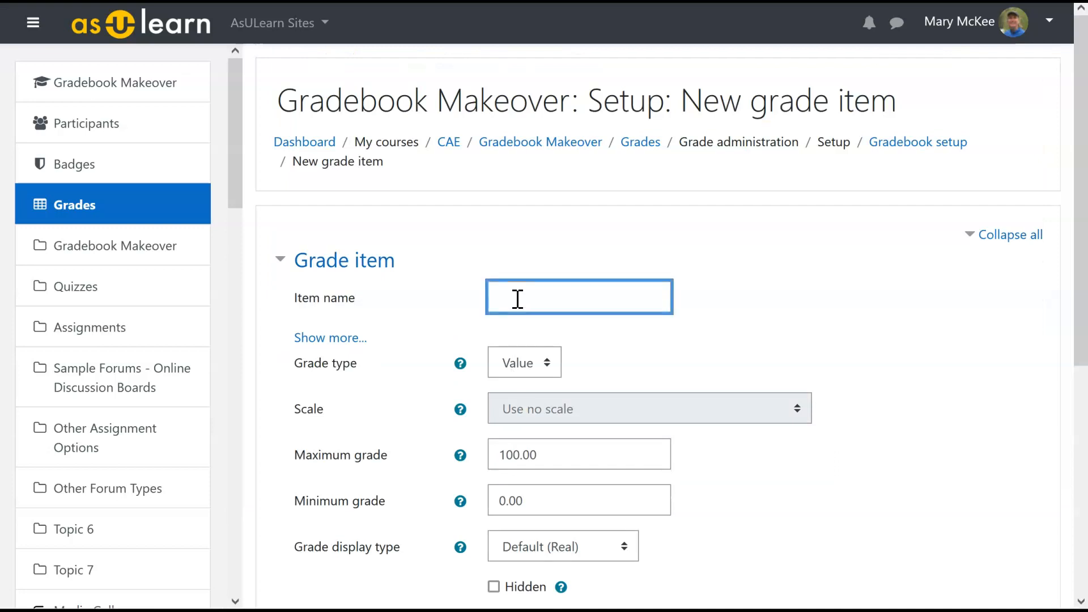
text(presentation)
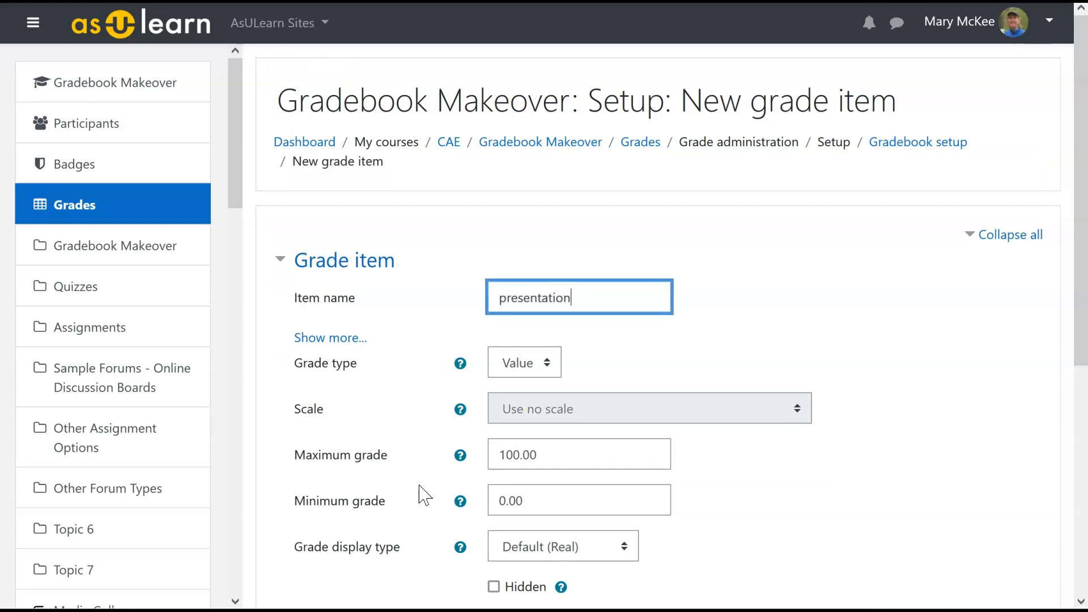
drag(561, 455, 452, 462)
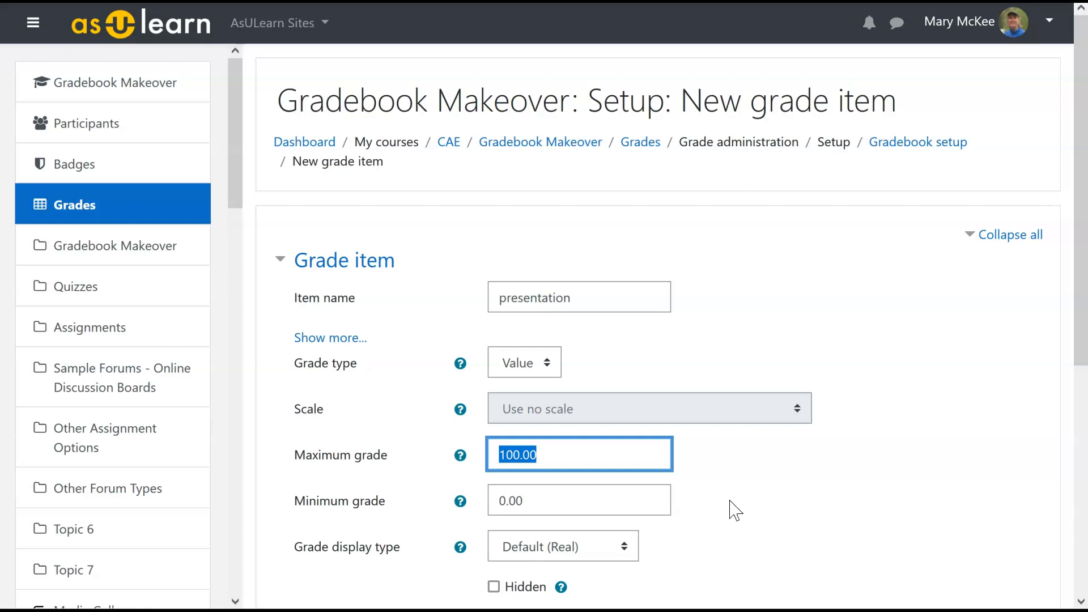
scroll(729, 510, down, 5)
click(538, 544)
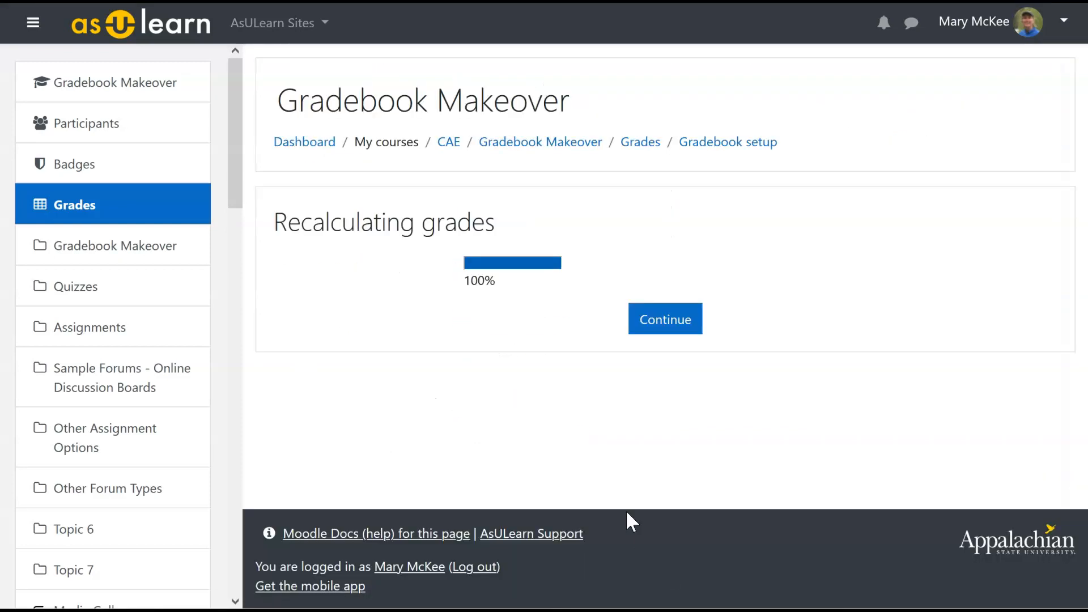
click(675, 336)
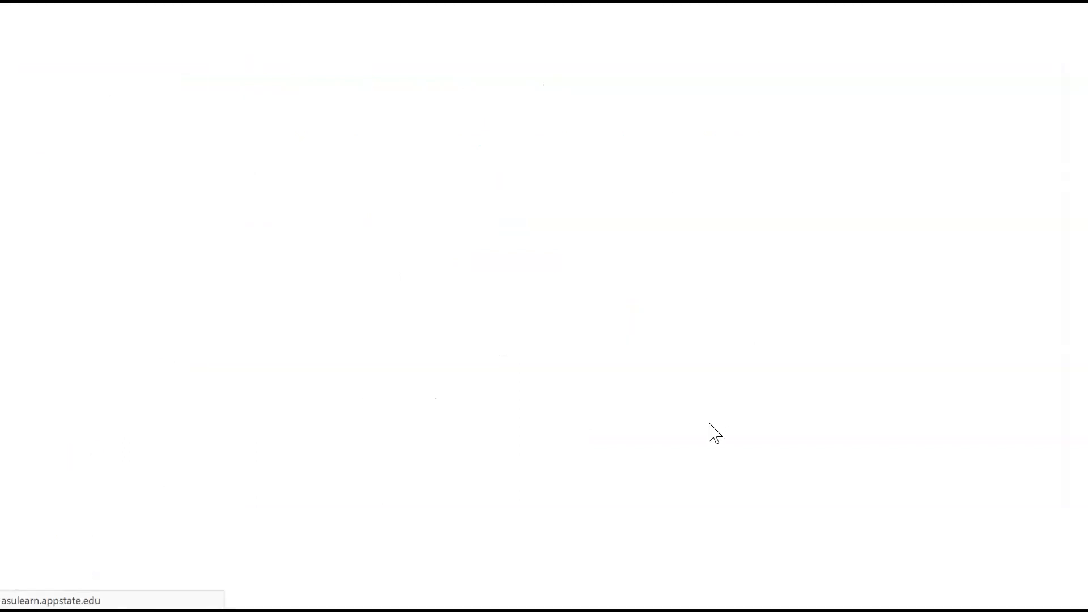
Open the single view grading page for the presentation grade item
scroll(708, 436, down, 15)
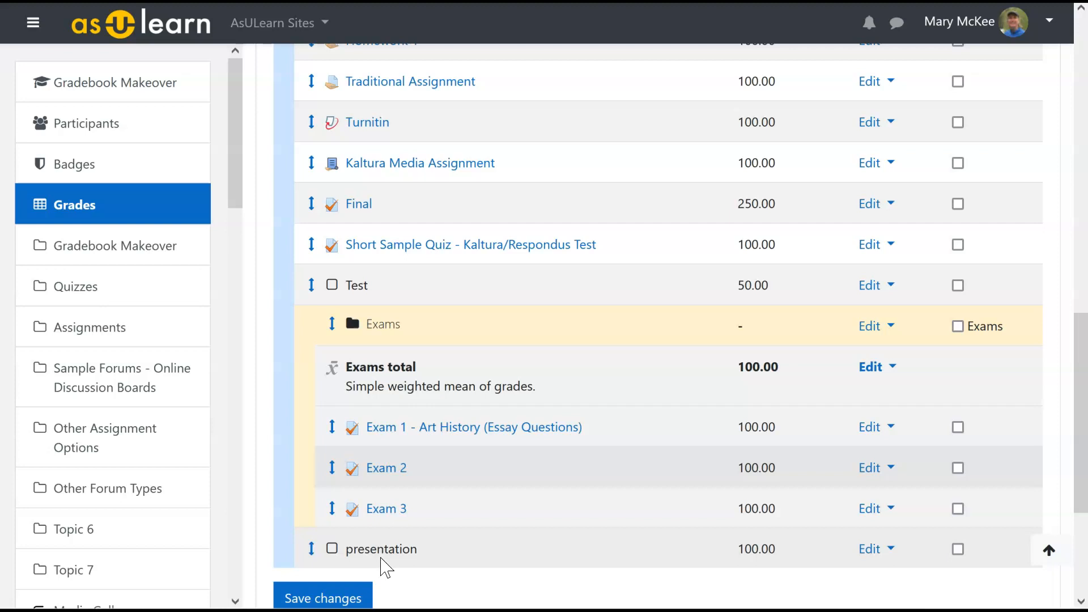
drag(1081, 404, 1081, 105)
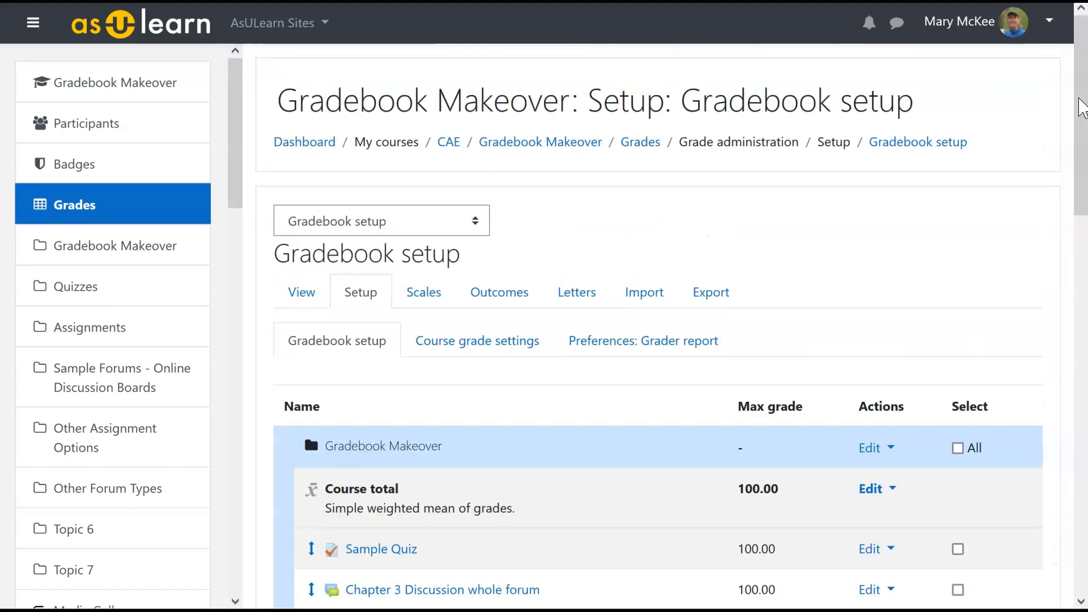
click(297, 293)
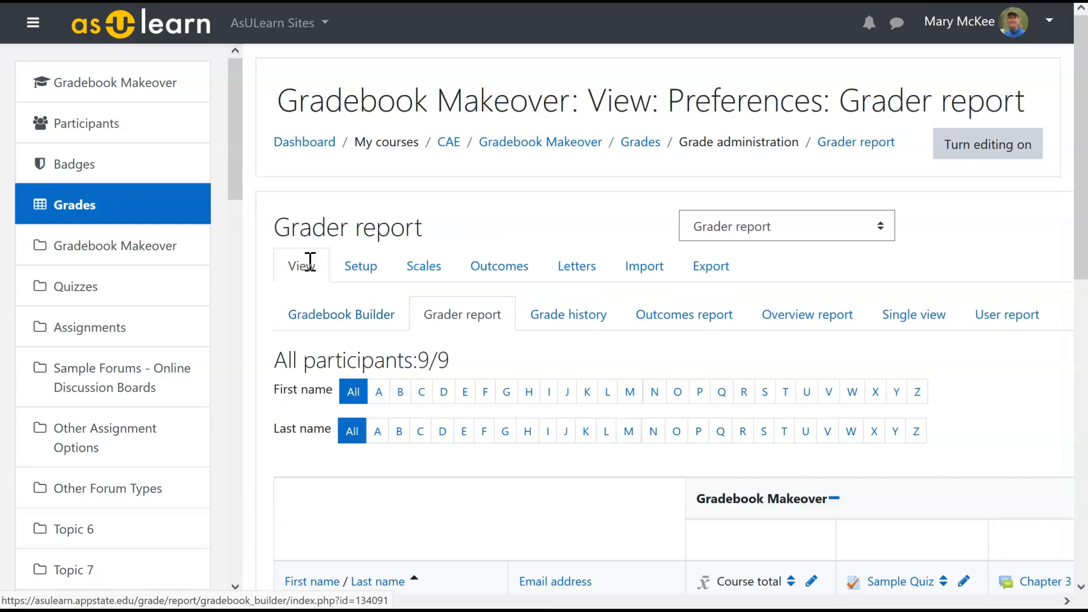
click(925, 324)
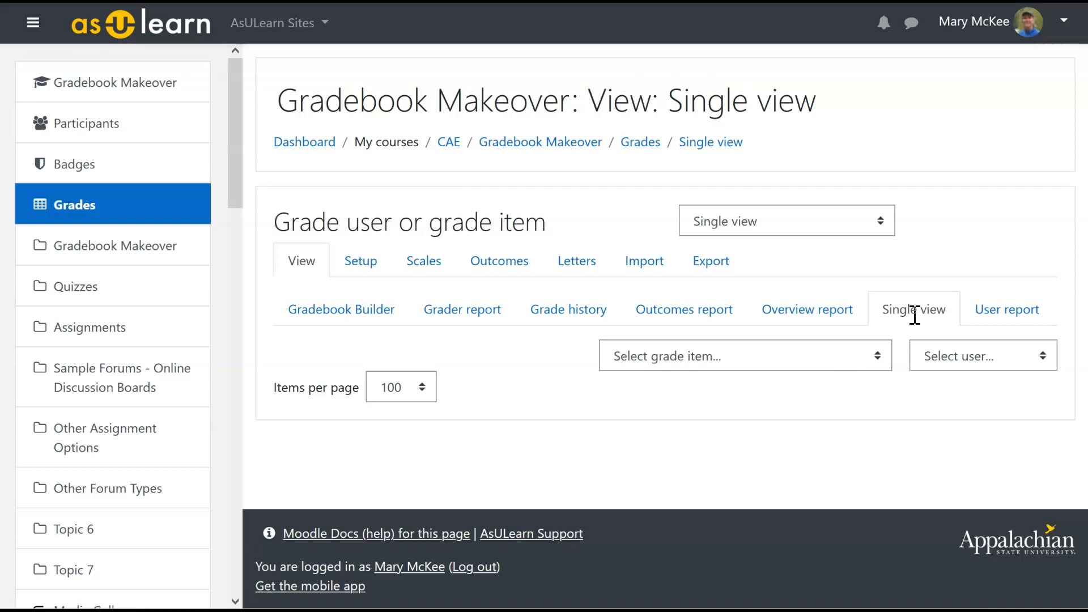
click(882, 367)
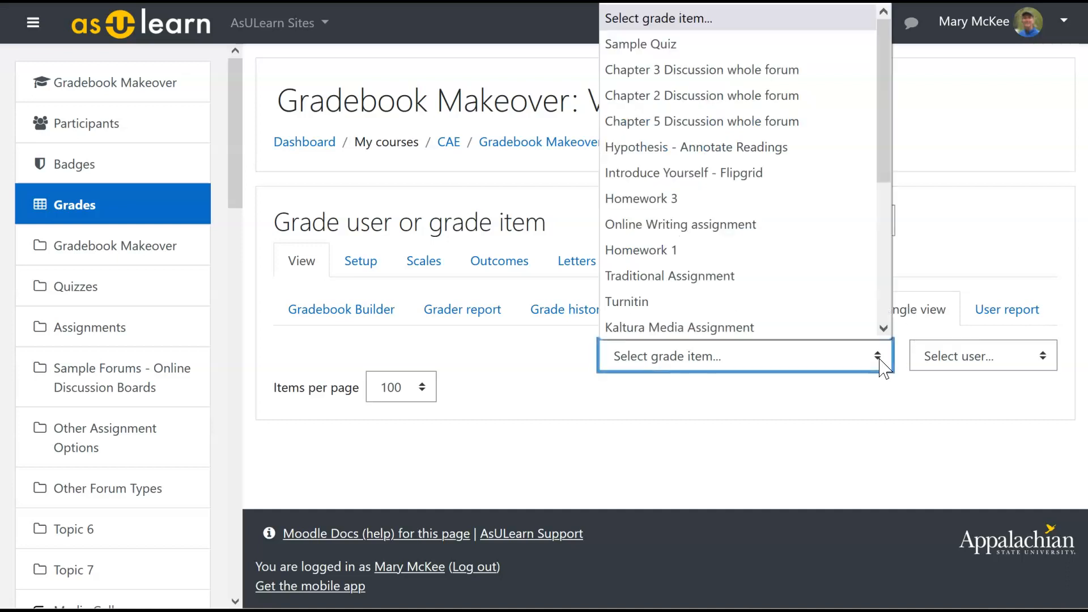
drag(884, 173, 898, 337)
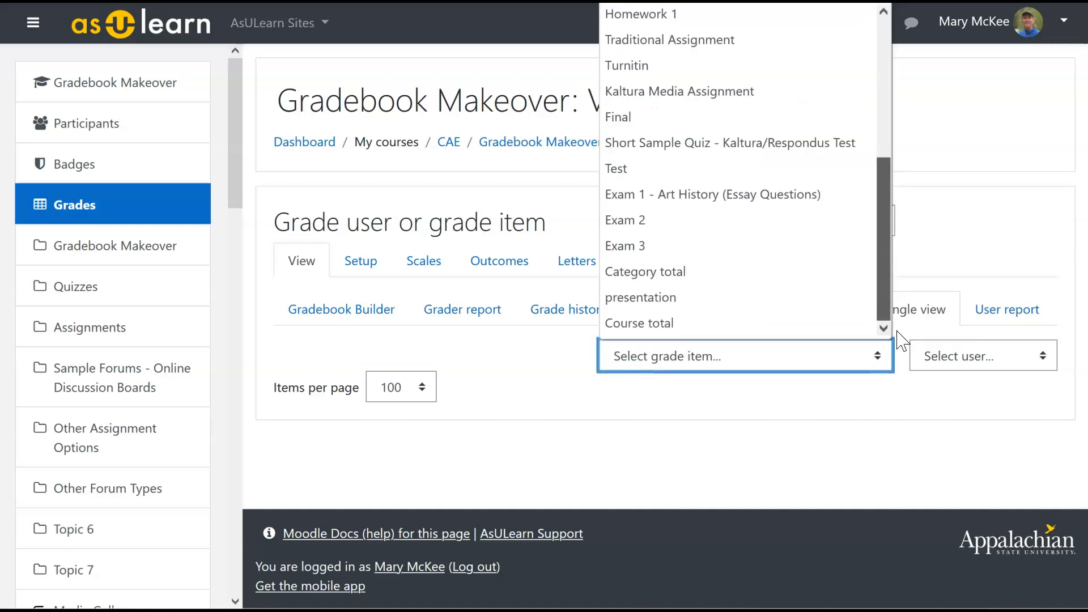
click(640, 297)
scroll(680, 344, down, 5)
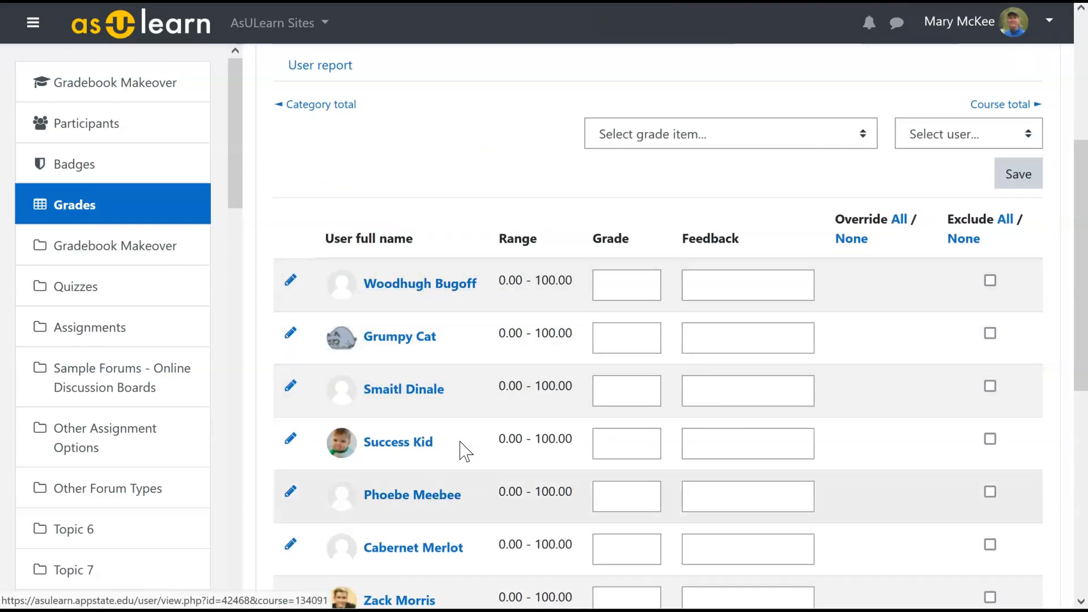
Enter presentation grades of 88 for the first listed student and 92 for the second, and save them
click(637, 291)
text(88)
click(620, 334)
text(92)
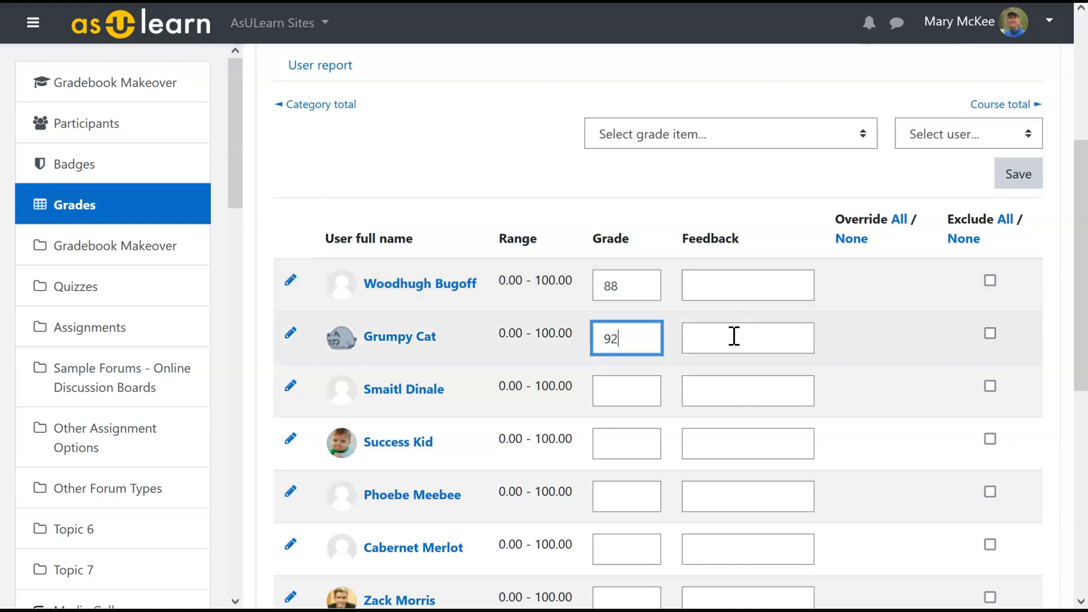
click(1019, 177)
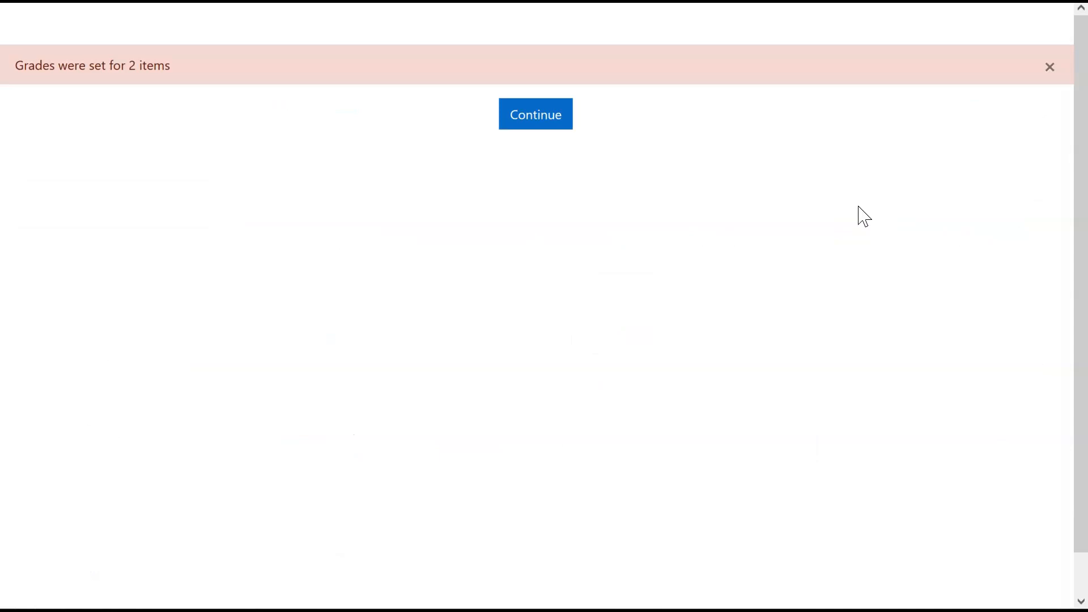
click(534, 123)
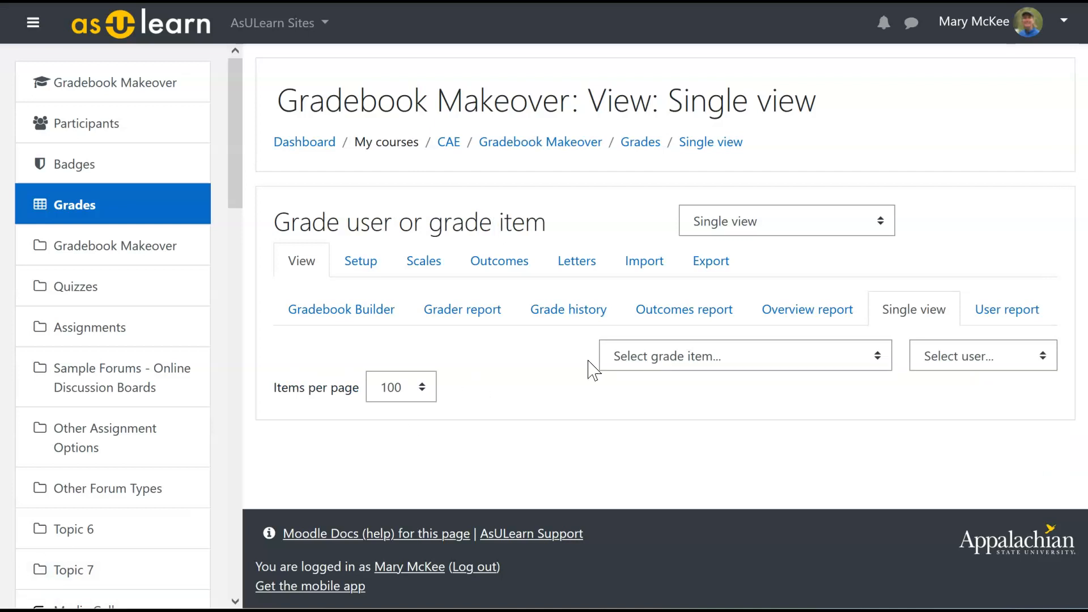
Open the grader report and examine the participants' grades
click(459, 312)
scroll(478, 315, down, 5)
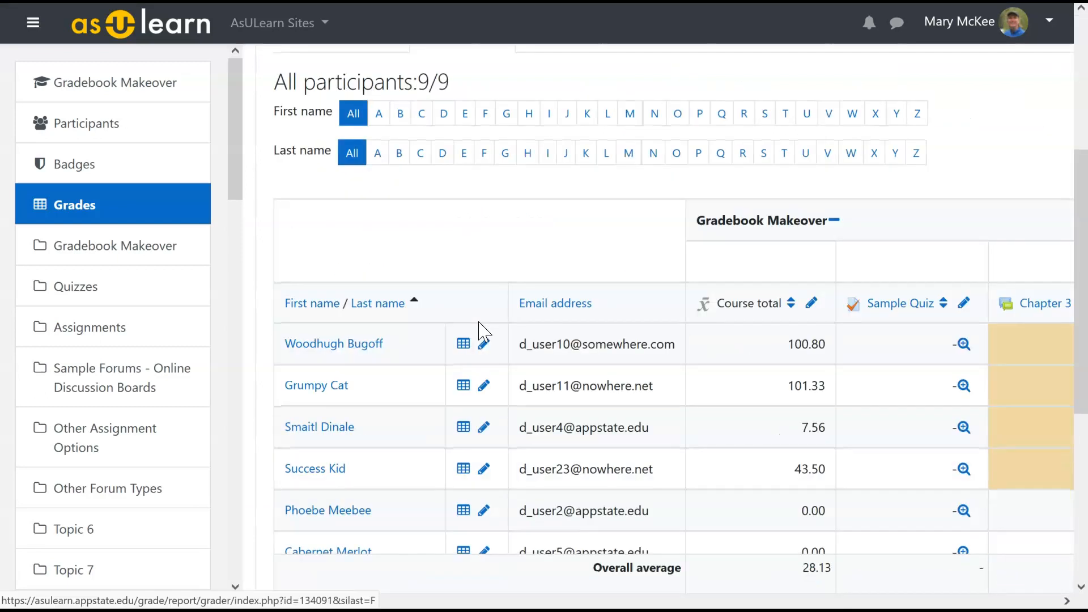